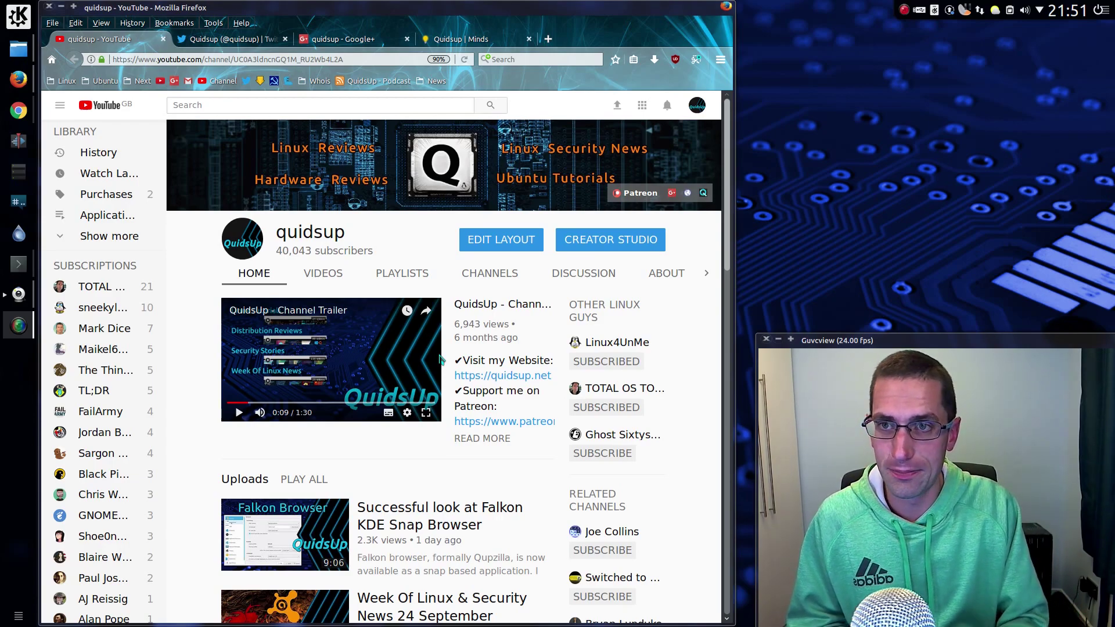
- Switch from quidsup's YouTube channel to his Twitter profile, then his Google+ profile
{"action": "left_click", "coordinate": [224, 39]}
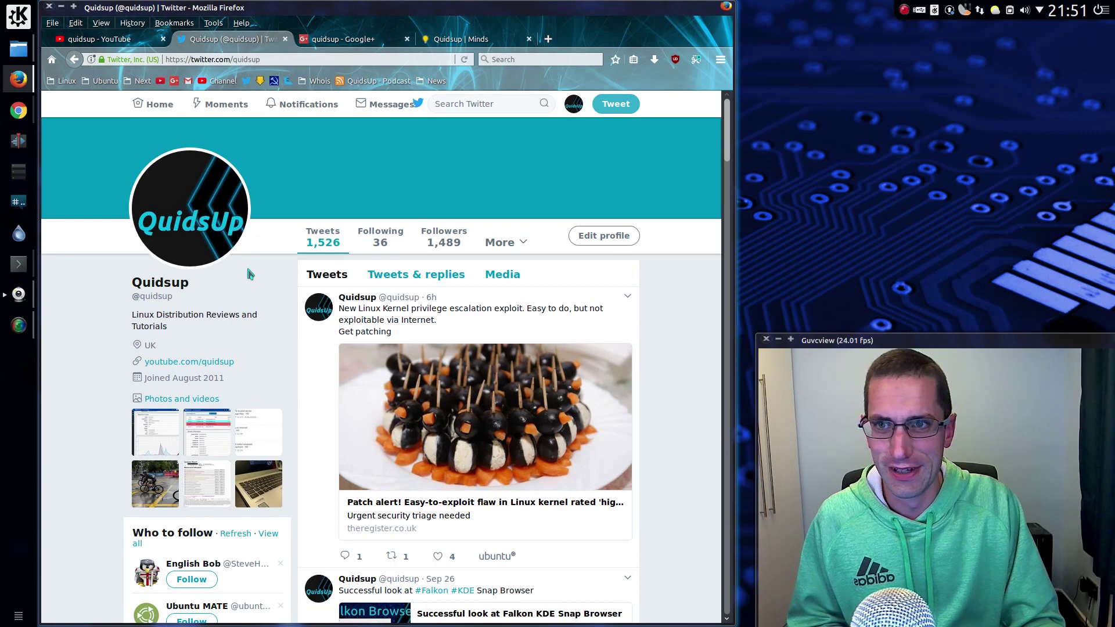
{"action": "left_click", "coordinate": [366, 40]}
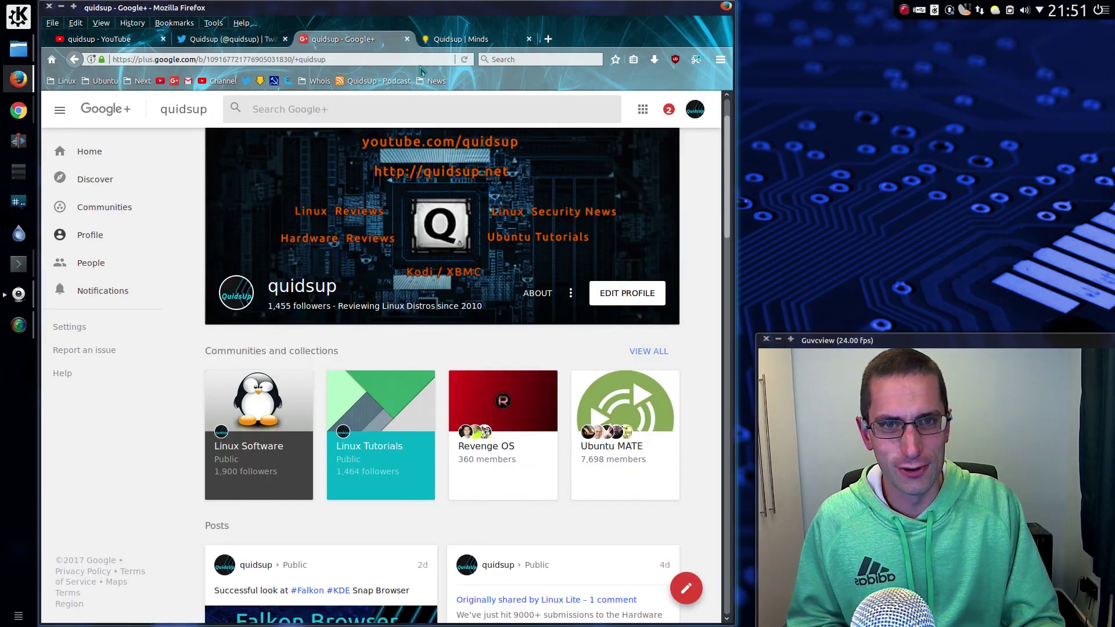
- View the Quidsup Minds profile, then switch back to the quidsup YouTube channel
{"action": "left_click", "coordinate": [440, 41]}
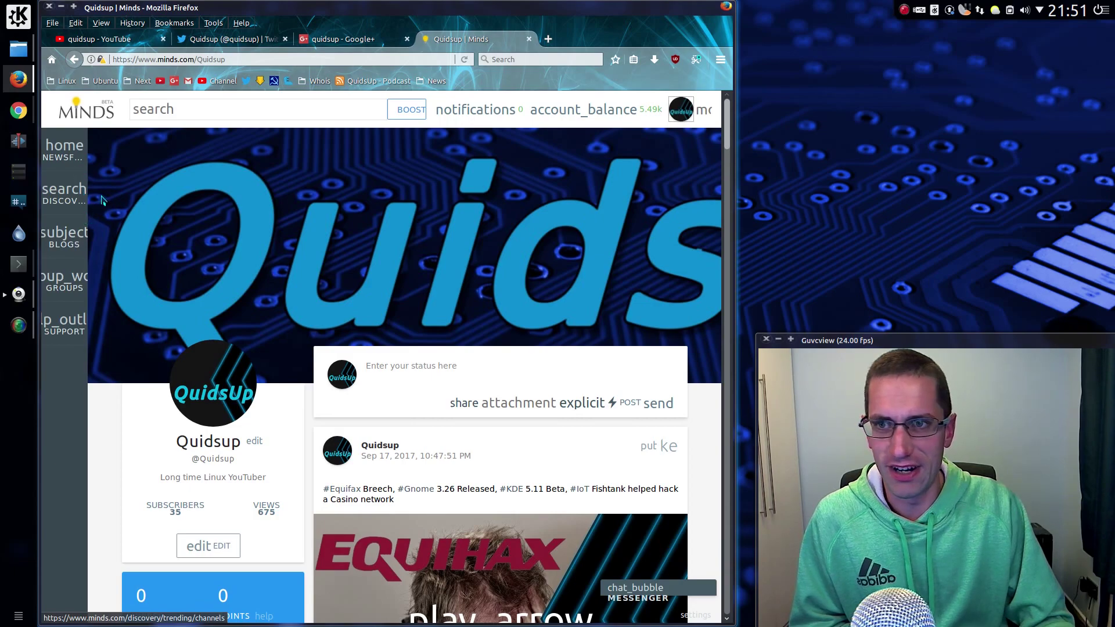
{"action": "left_click", "coordinate": [147, 42]}
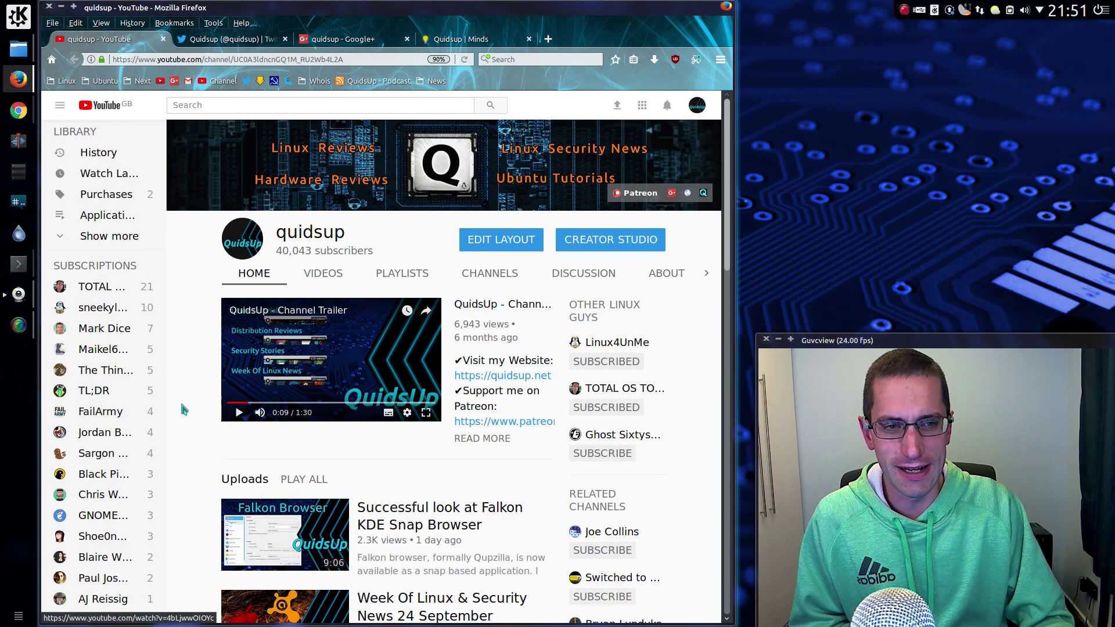